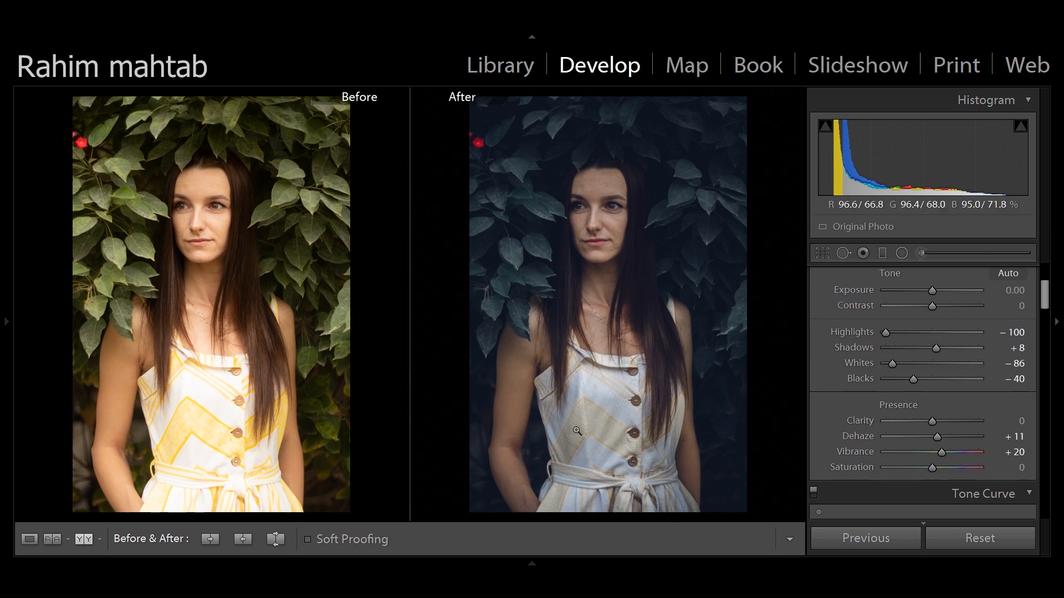
Show the edited photo on its own, reset all its develop adjustments, and set the white balance temperature to 5095
left_click(29, 541)
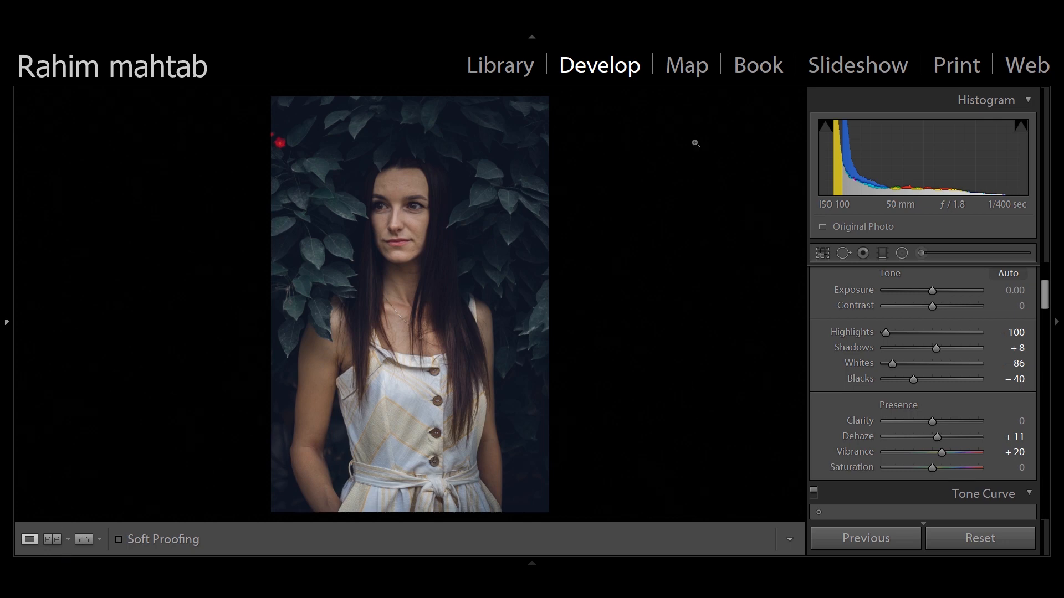
left_click(973, 536)
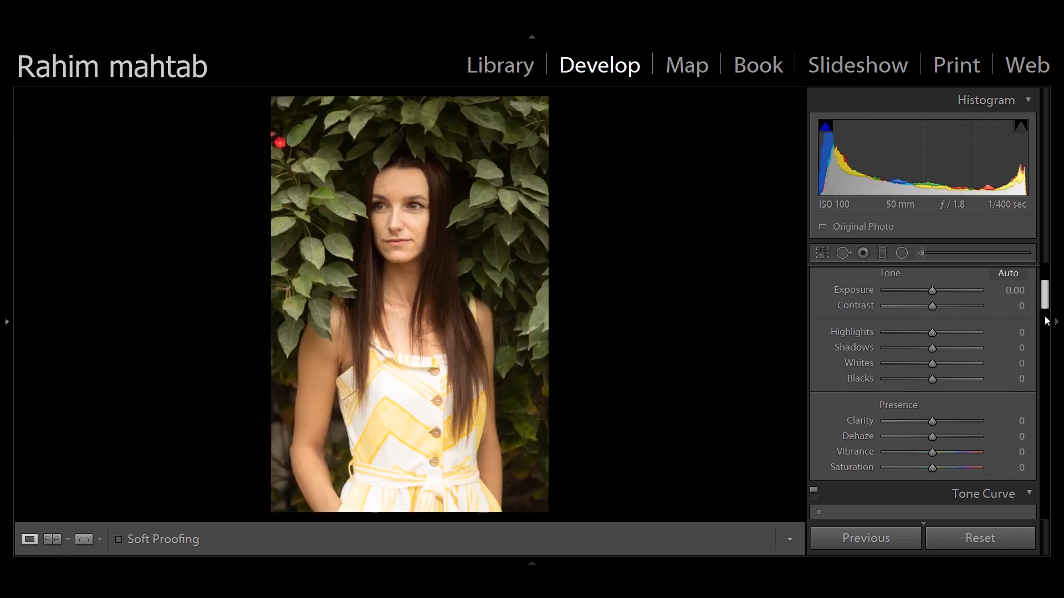
left_click_drag(1045, 294, 1044, 285)
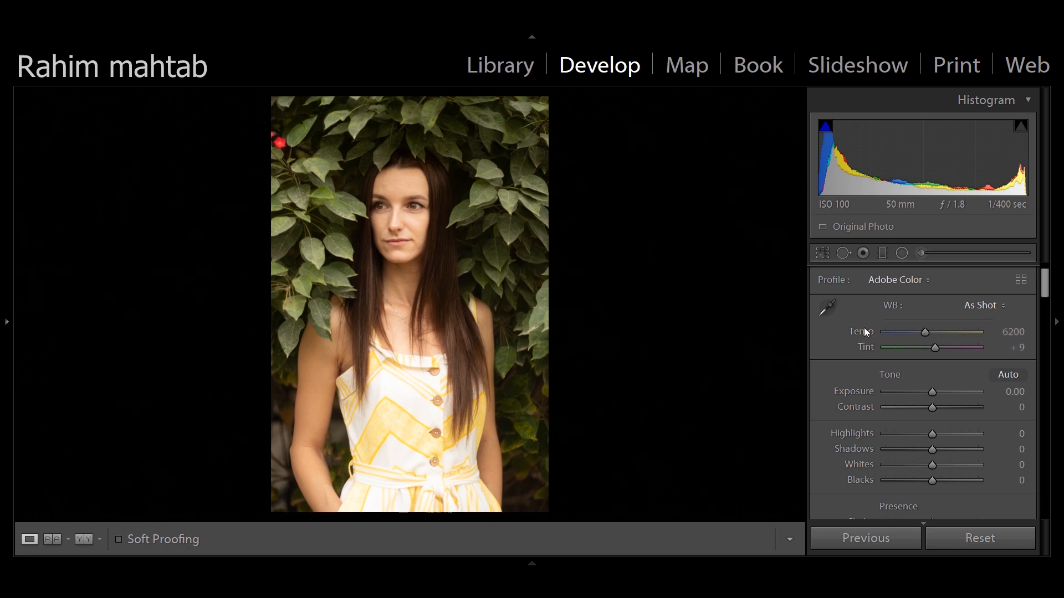
left_click_drag(926, 330, 915, 335)
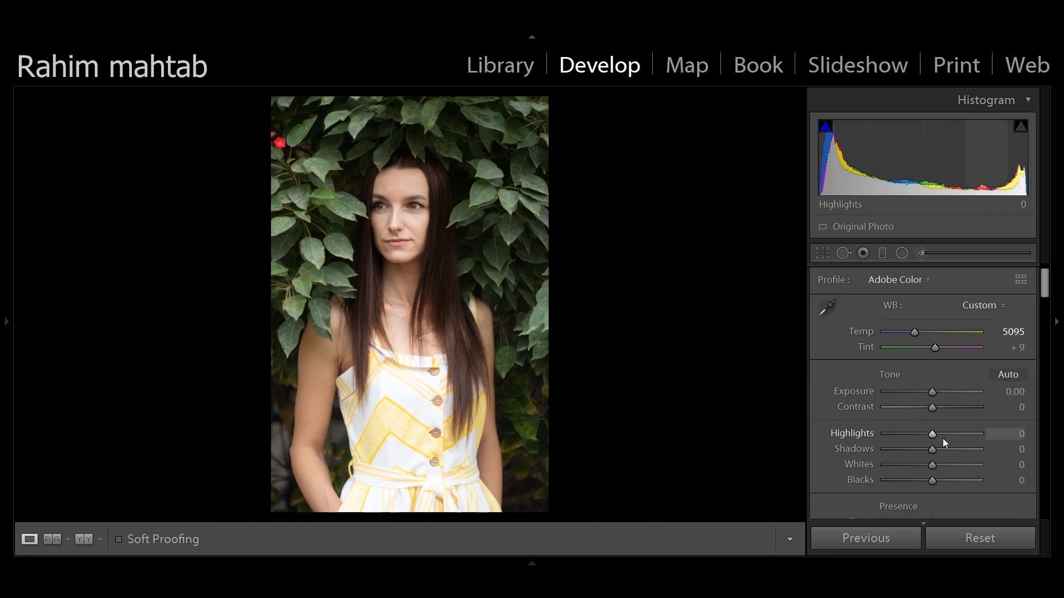
Set the photo's tone to Highlights −100, Whites −81, Blacks −38 and Exposure +0.18
left_click_drag(932, 435, 863, 429)
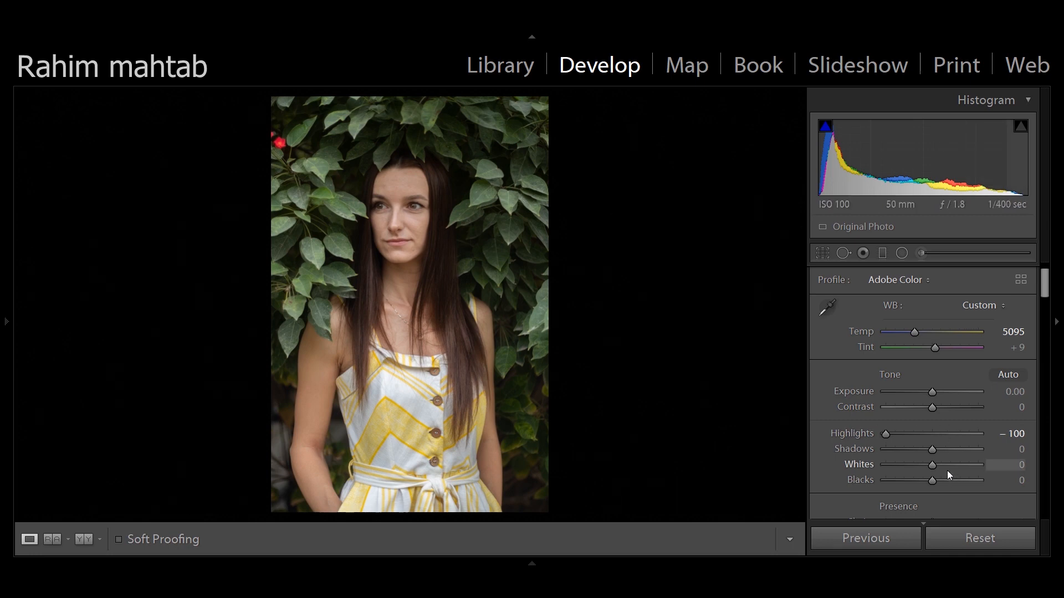
left_click_drag(931, 468, 893, 468)
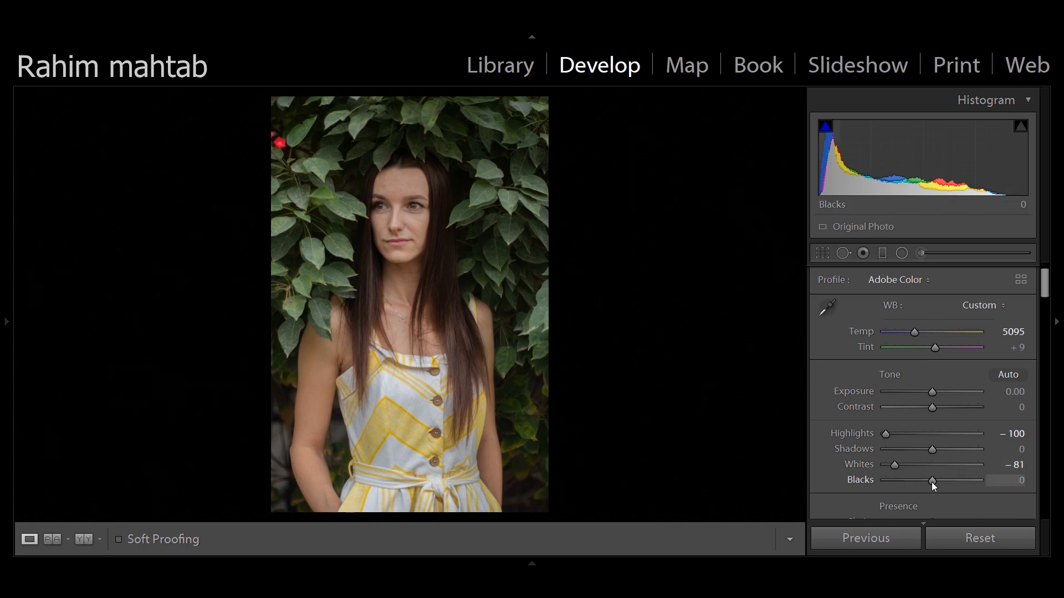
left_click_drag(932, 482, 916, 483)
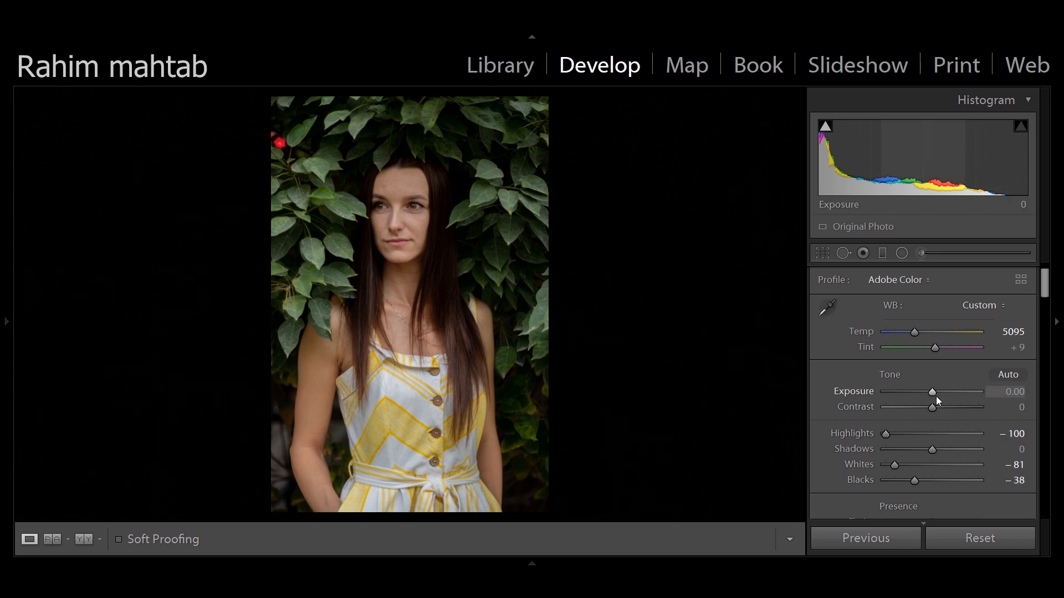
left_click_drag(933, 393, 936, 393)
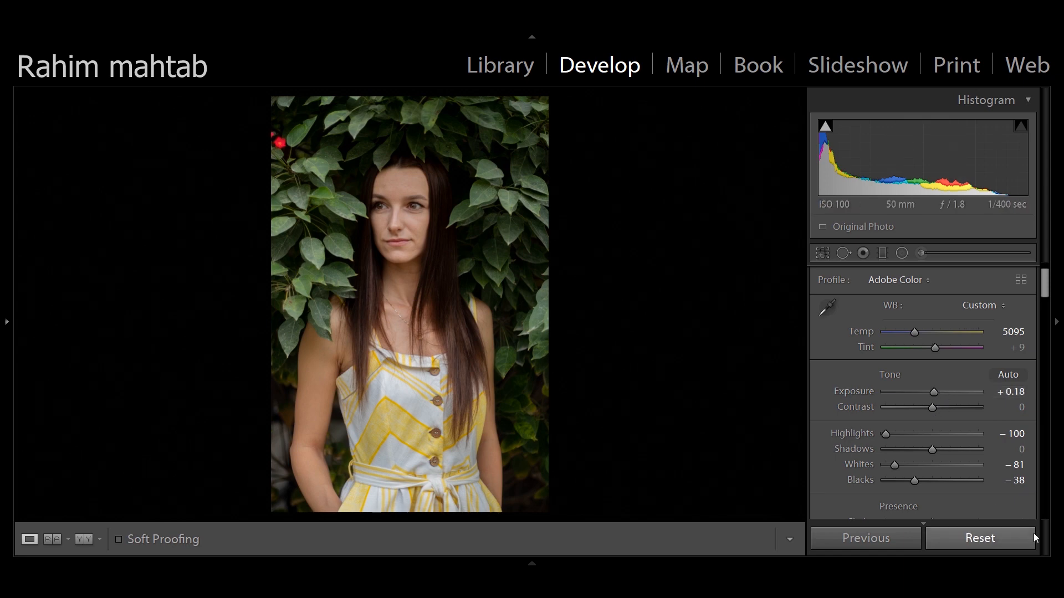
Set Dehaze to +12 and Shadows to +12
left_click_drag(1044, 288, 1044, 301)
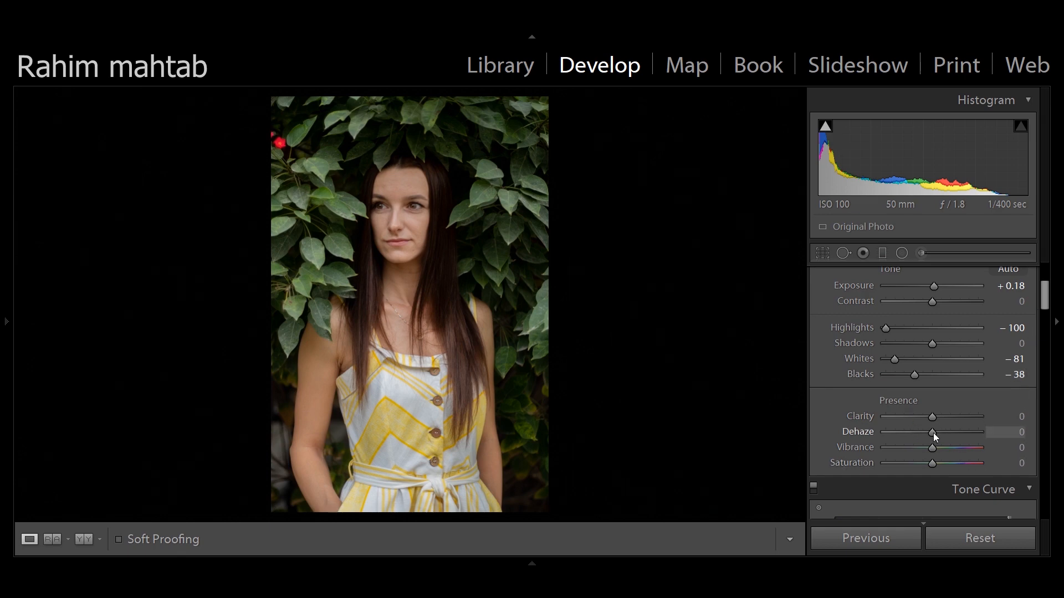
left_click_drag(933, 433, 939, 433)
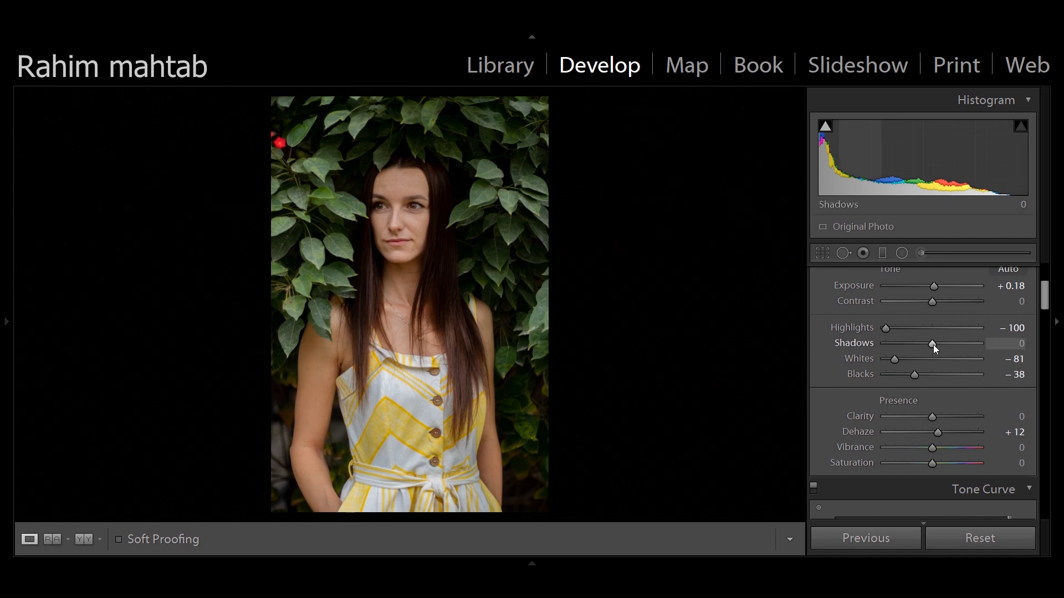
left_click_drag(933, 345, 939, 343)
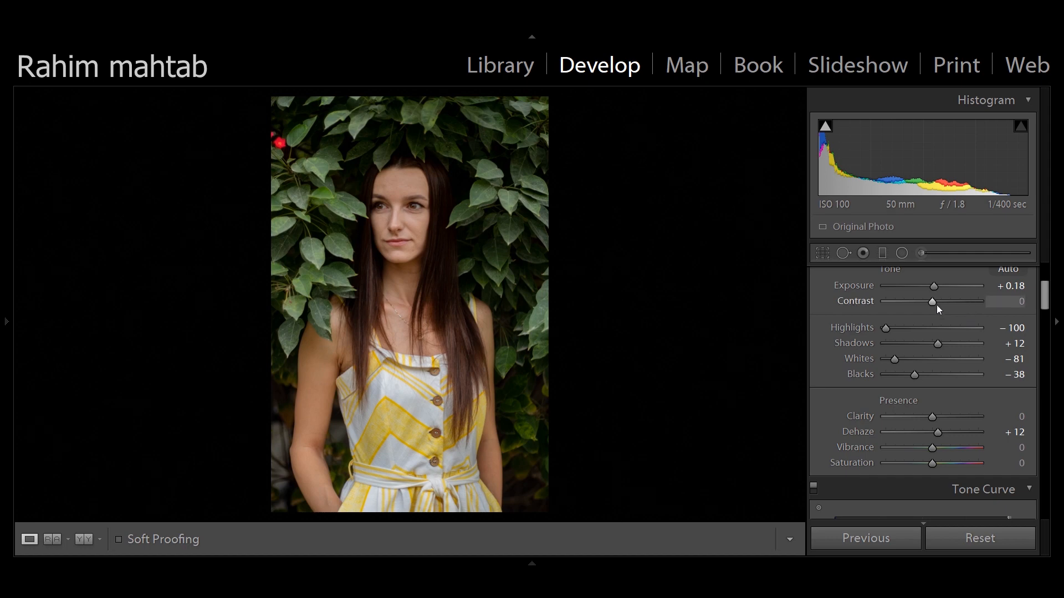
Shape the RGB tone curve with an upper anchor point, a slightly lowered shadow point, and the black point raised to about 10%
left_click_drag(1045, 295, 1044, 318)
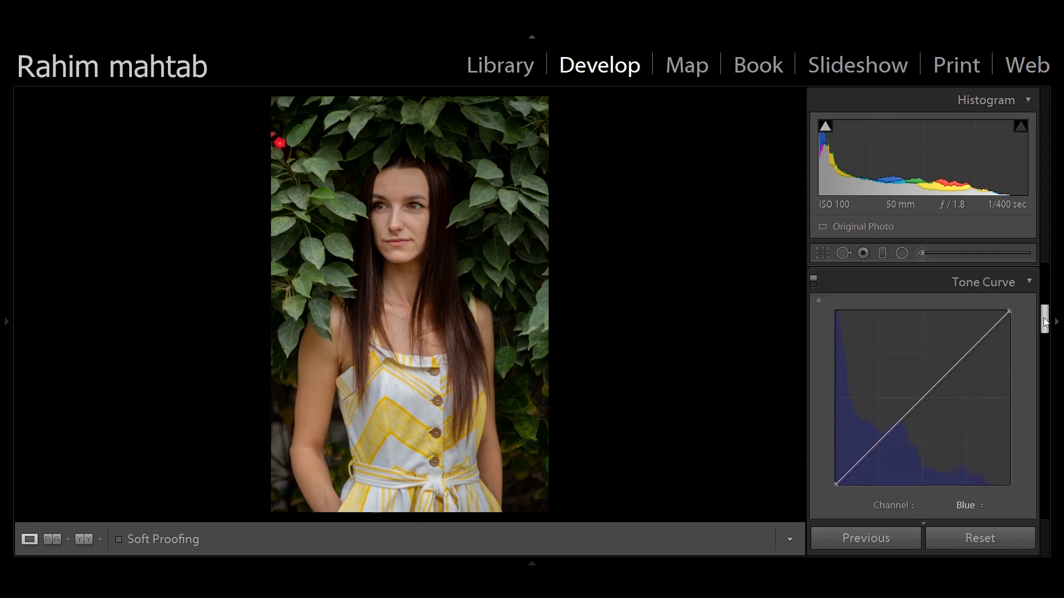
left_click(970, 507)
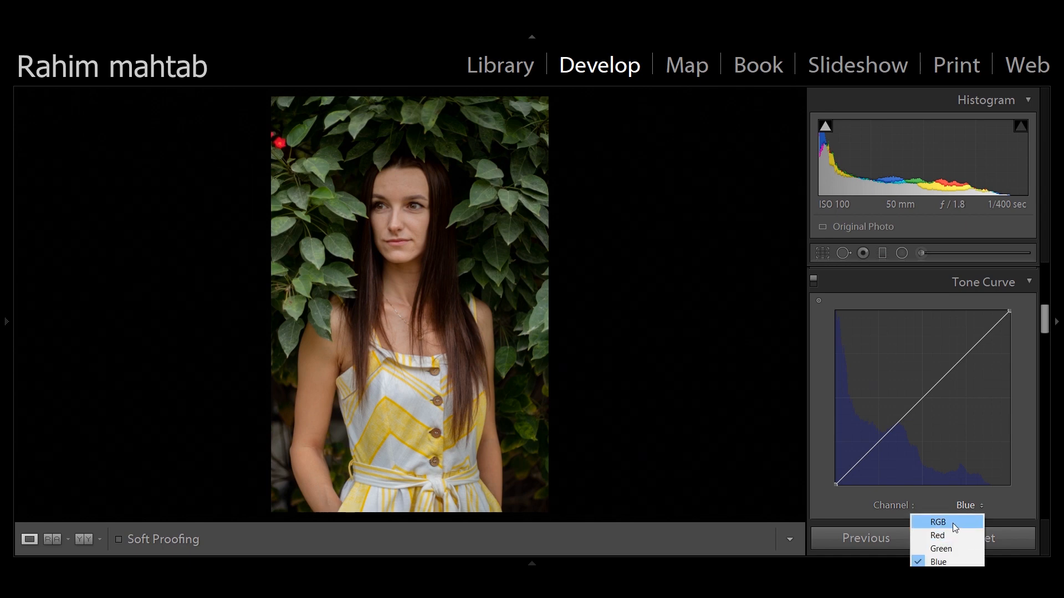
left_click(952, 523)
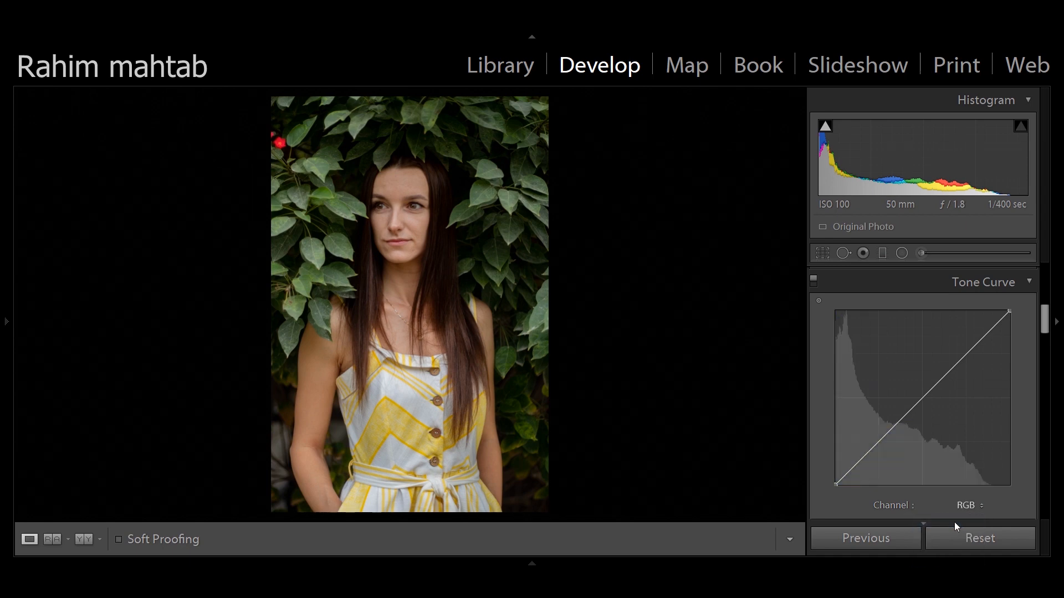
left_click(946, 376)
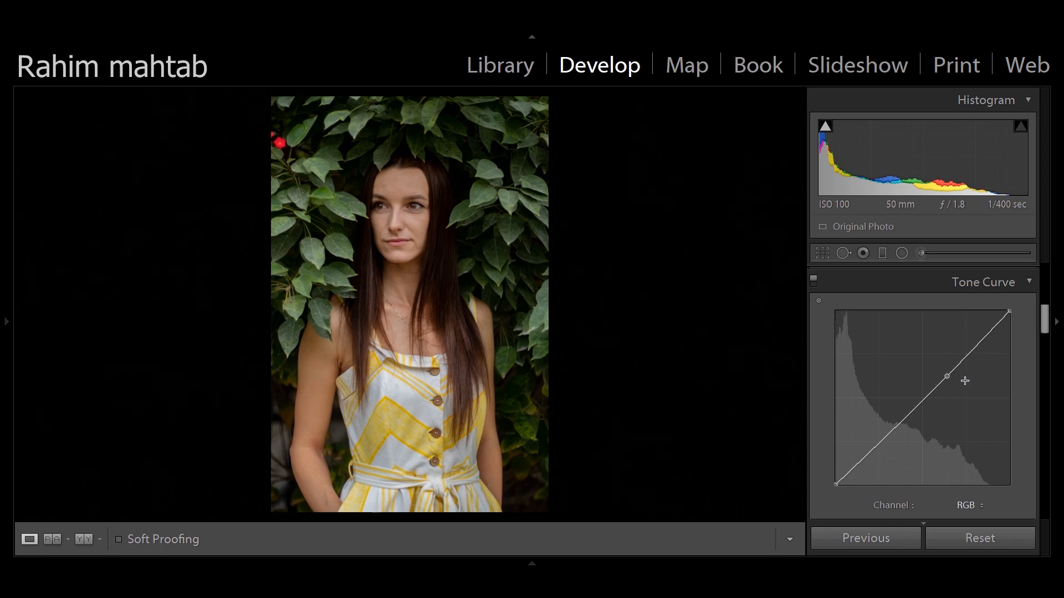
left_click(882, 441)
left_click_drag(881, 442, 876, 450)
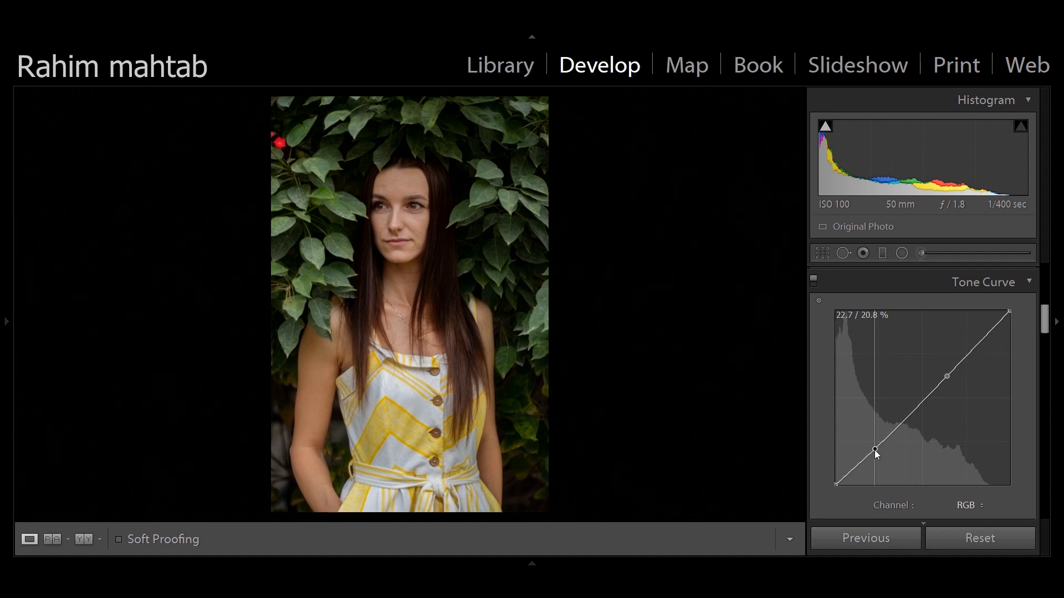
left_click_drag(874, 449, 872, 454)
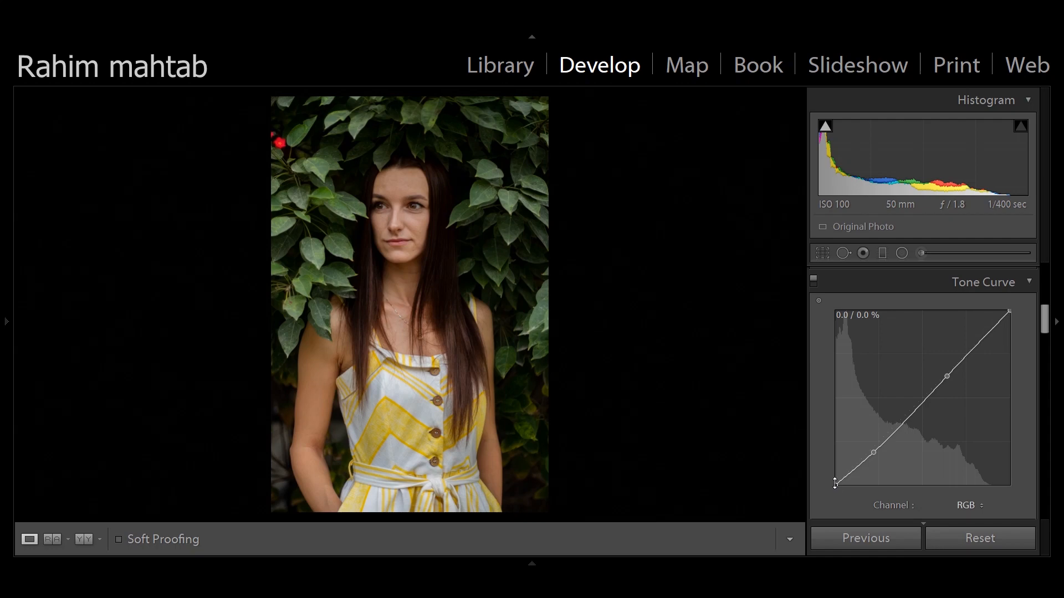
left_click_drag(835, 483, 830, 468)
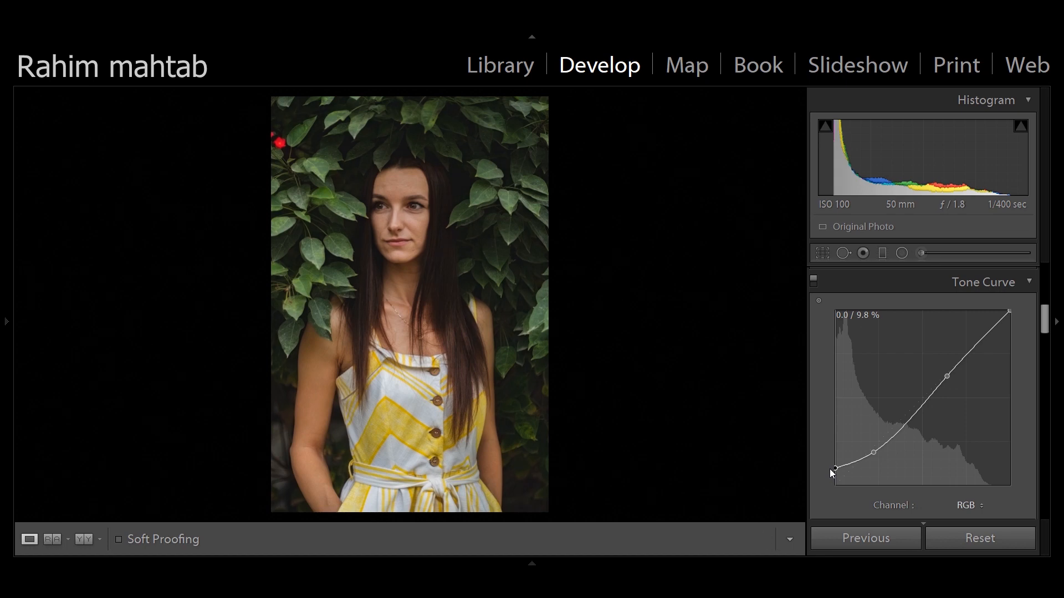
left_click_drag(830, 469, 834, 468)
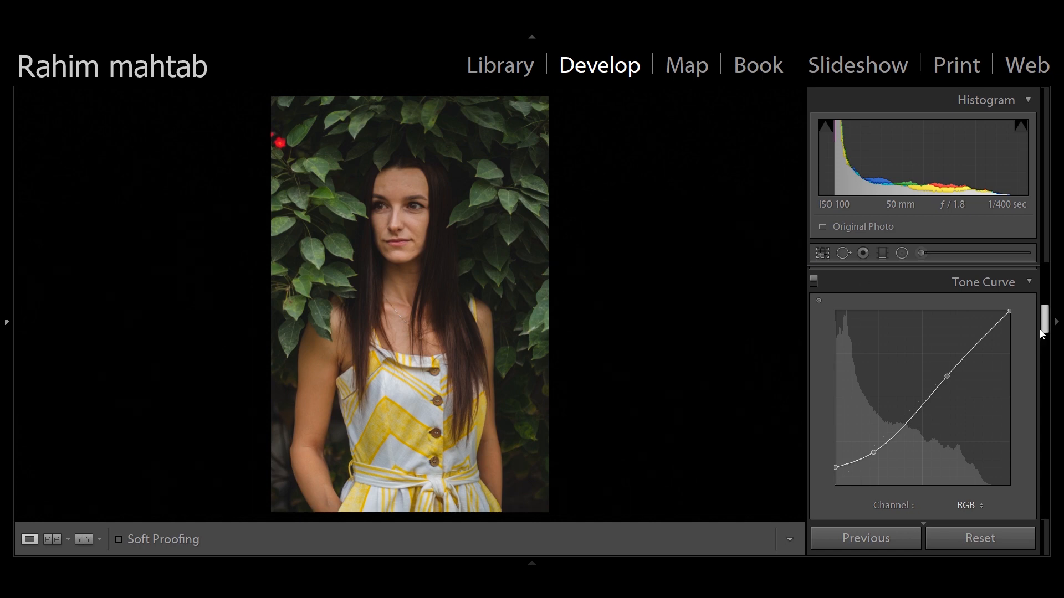
Reduce the HSL saturation of Orange to −22, Yellow to −83 and Green to −74
left_click_drag(1044, 320, 1046, 358)
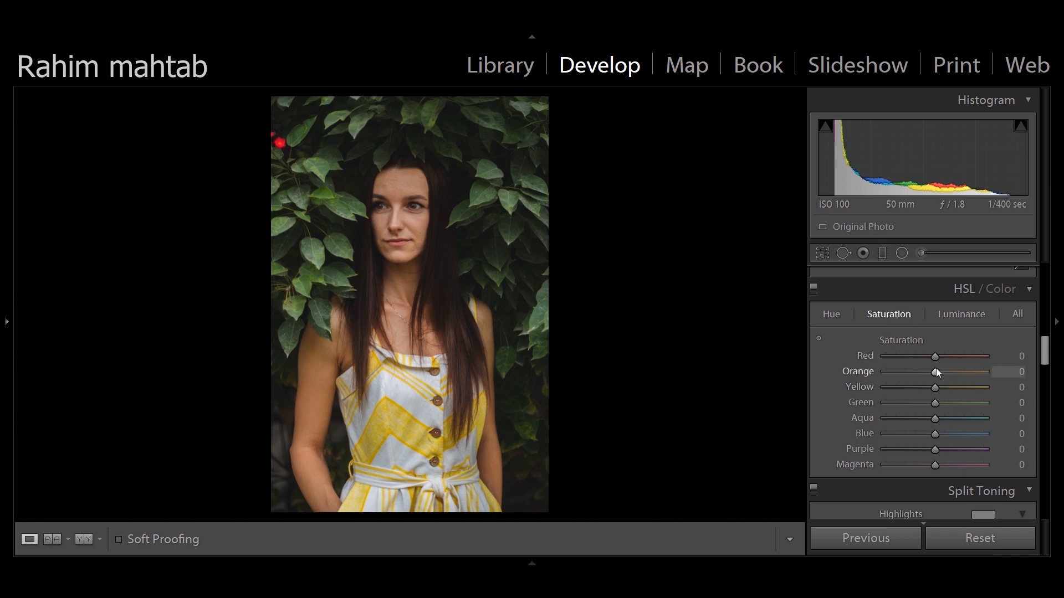
left_click_drag(934, 372, 924, 372)
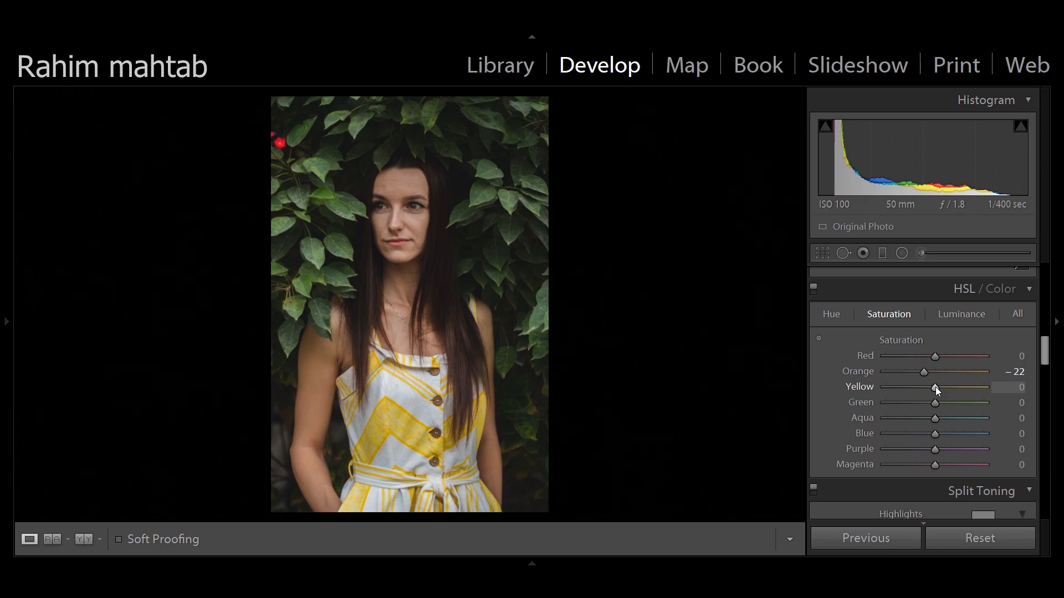
left_click_drag(935, 387, 894, 387)
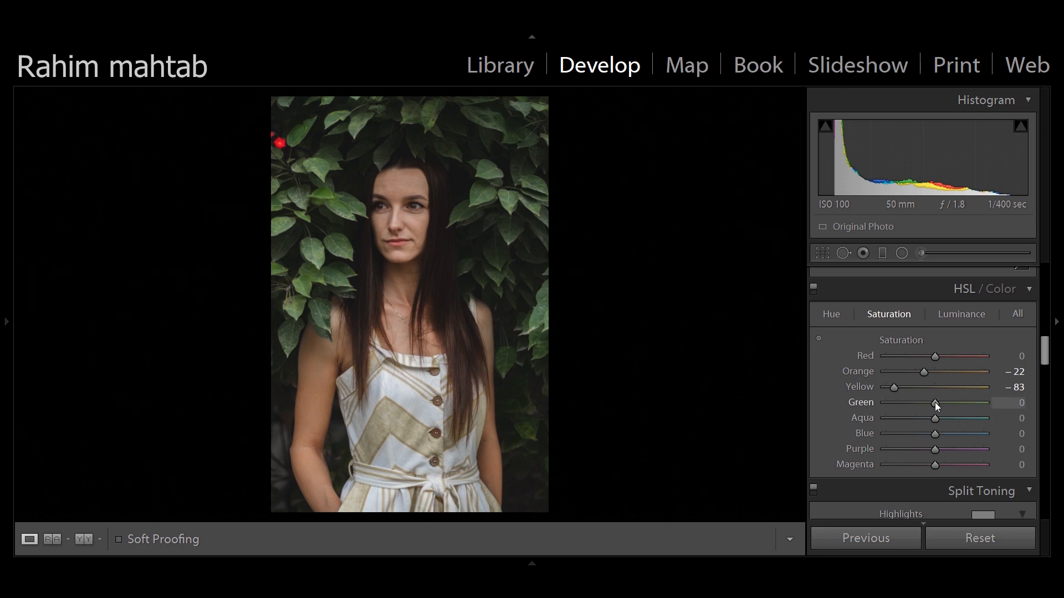
left_click_drag(933, 403, 899, 407)
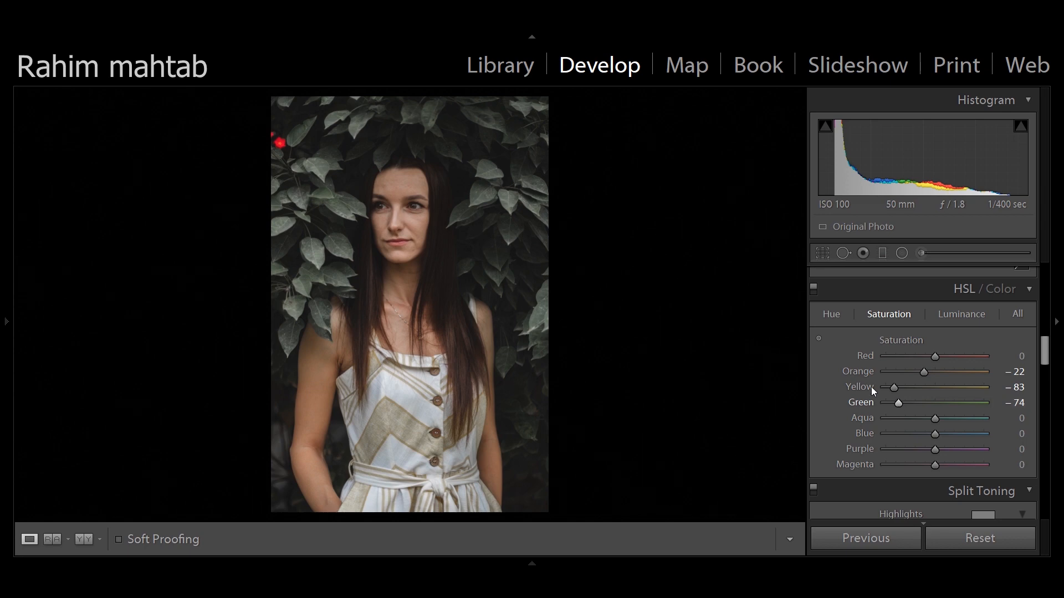
Shift the HSL hue of Orange to +18, Yellow to −6 and Green to +88
left_click(838, 318)
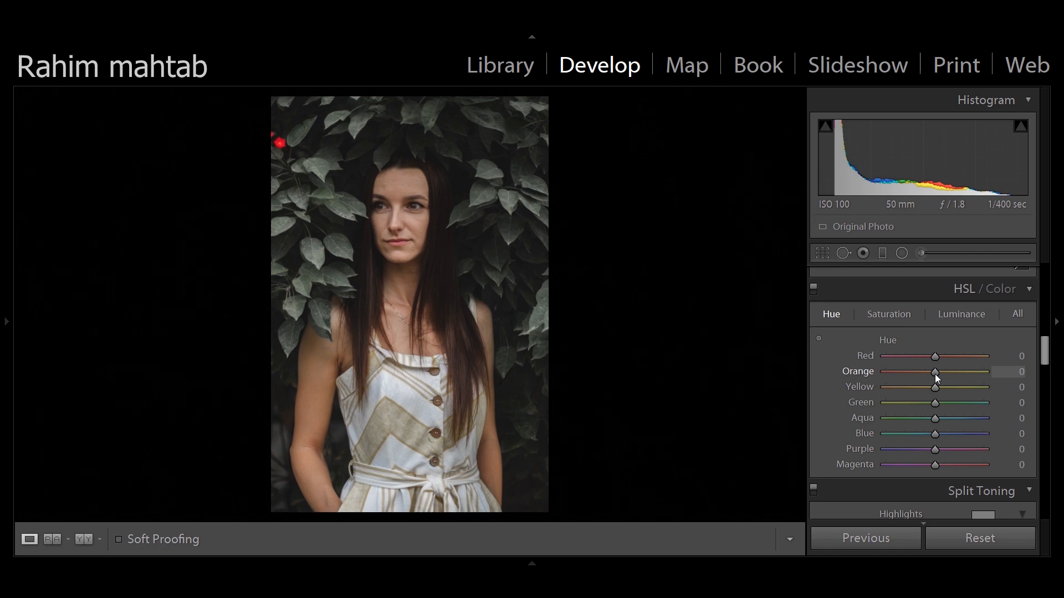
left_click_drag(935, 374, 945, 373)
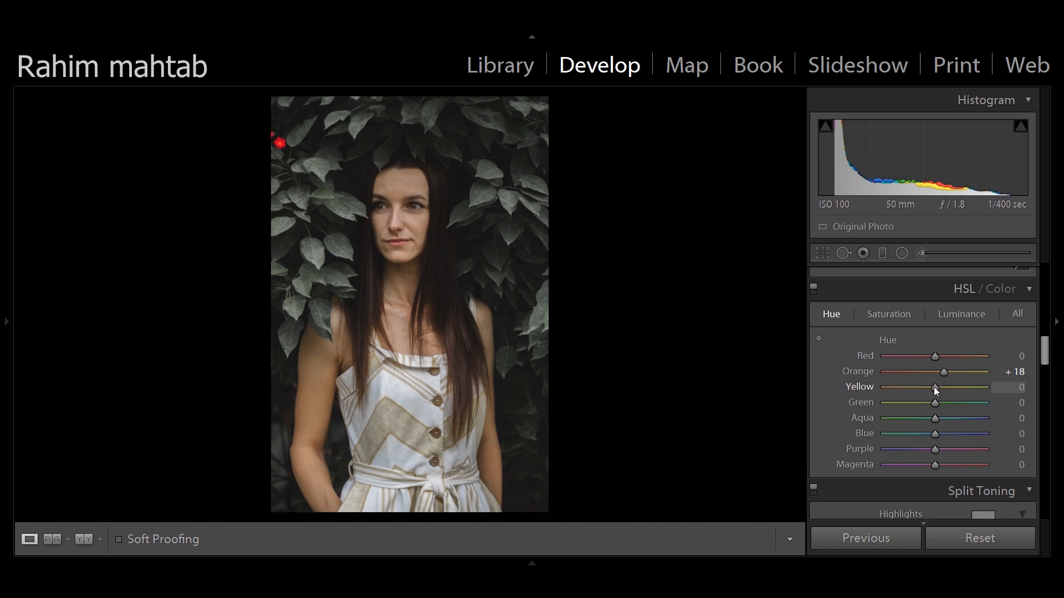
left_click_drag(934, 388, 931, 388)
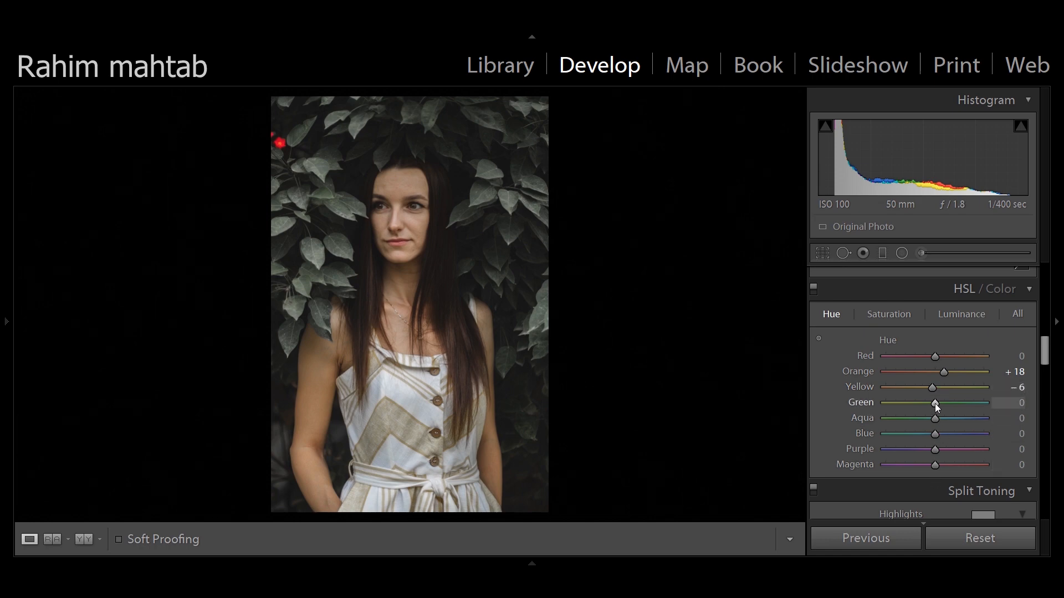
left_click_drag(935, 404, 979, 405)
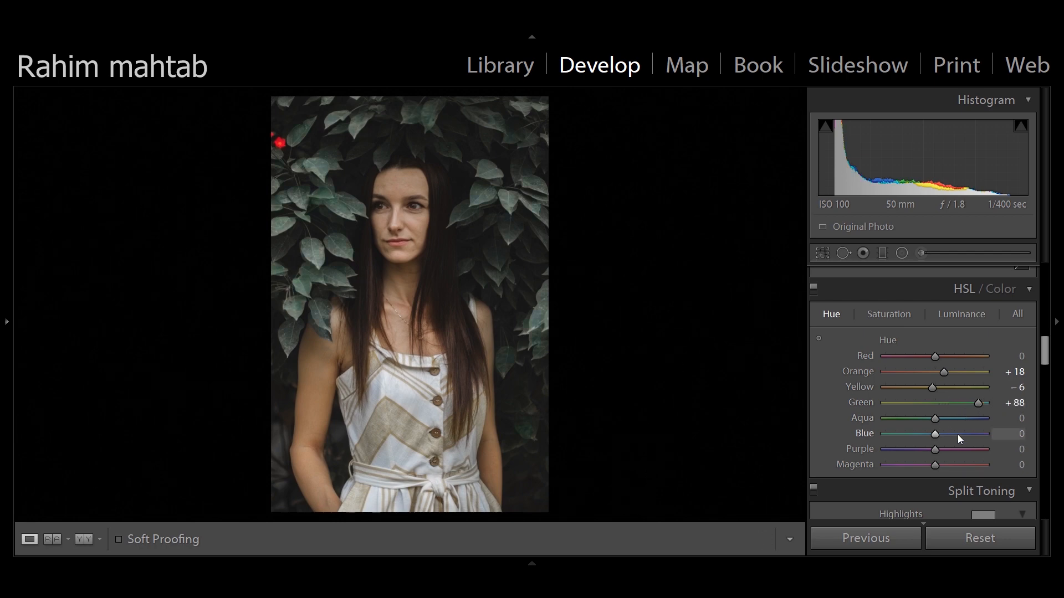
Set the HSL luminance of Yellow to +43 and Green to −99
left_click(957, 316)
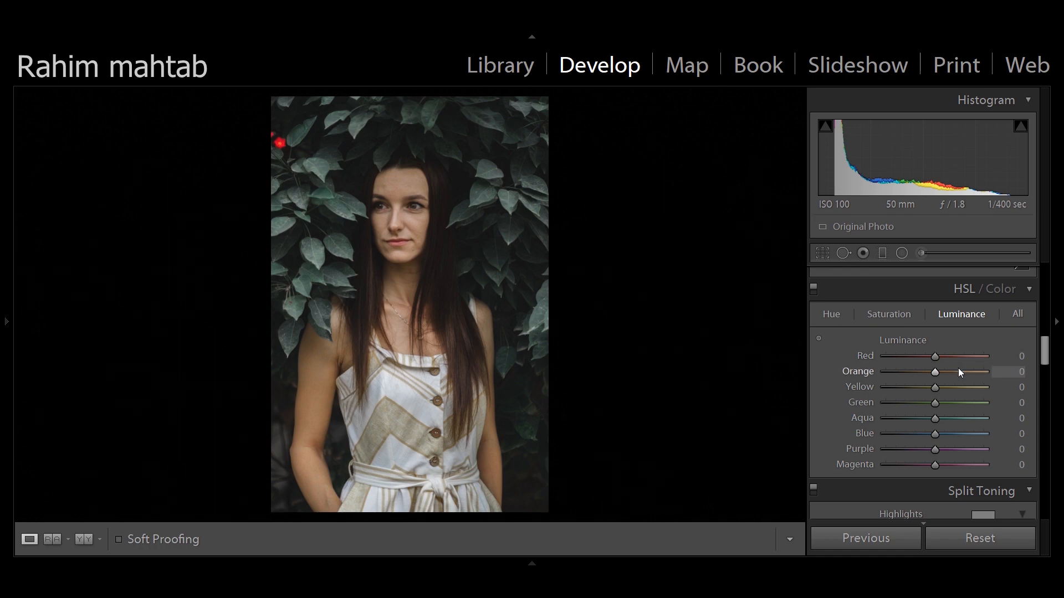
left_click_drag(936, 387, 955, 388)
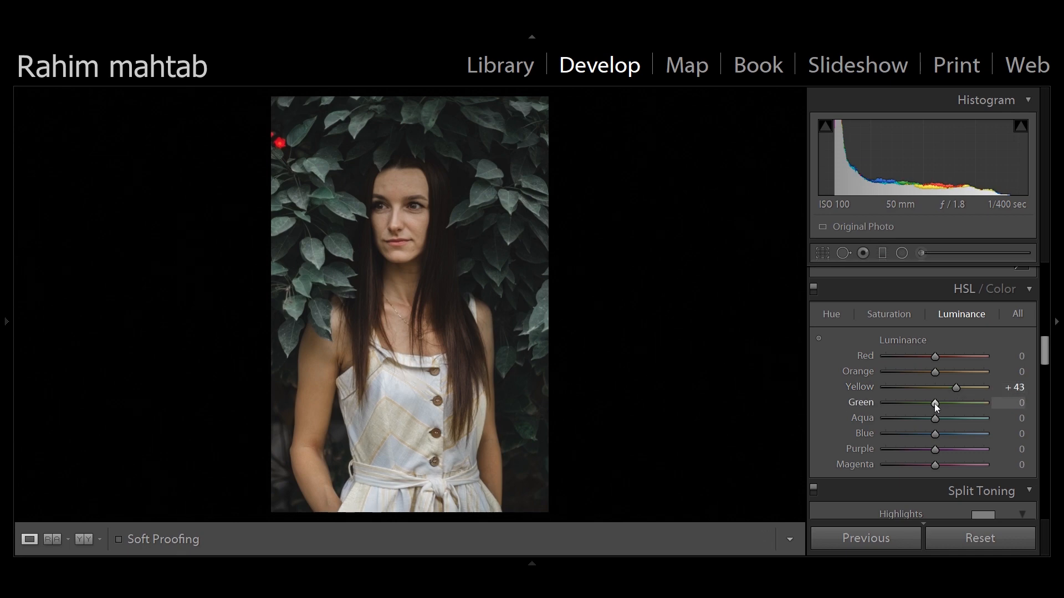
left_click_drag(934, 404, 885, 408)
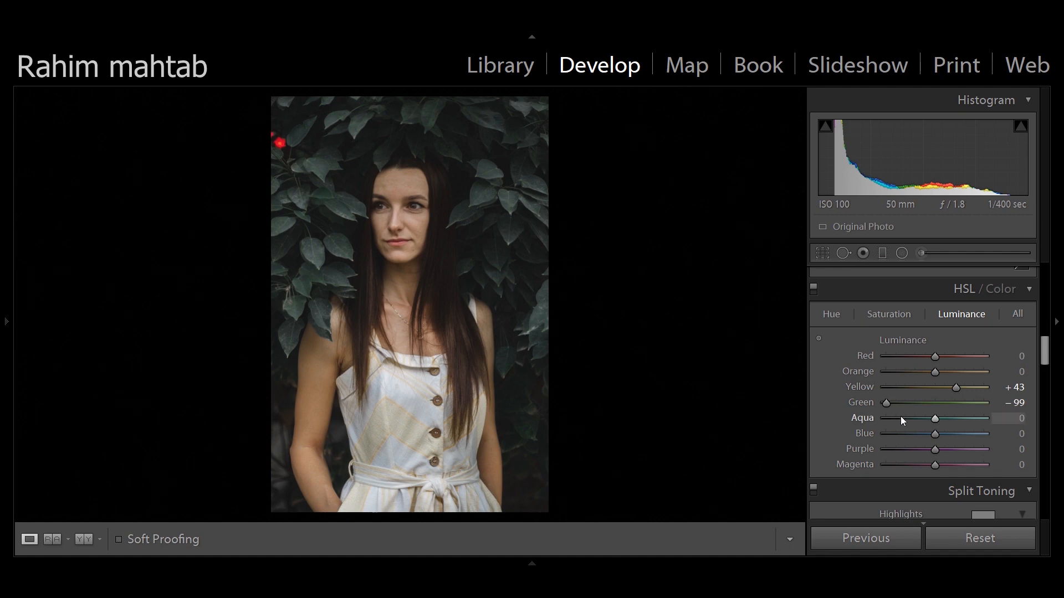
Darken the photo's edges with a post-crop vignette amount of −23
left_click_drag(1044, 355, 1046, 474)
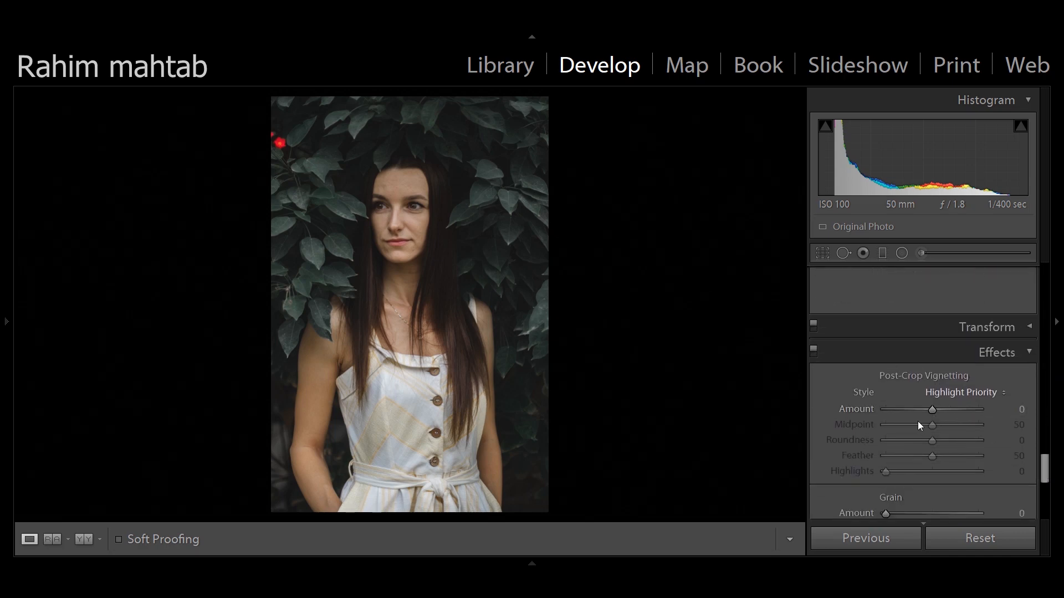
left_click_drag(931, 408, 922, 415)
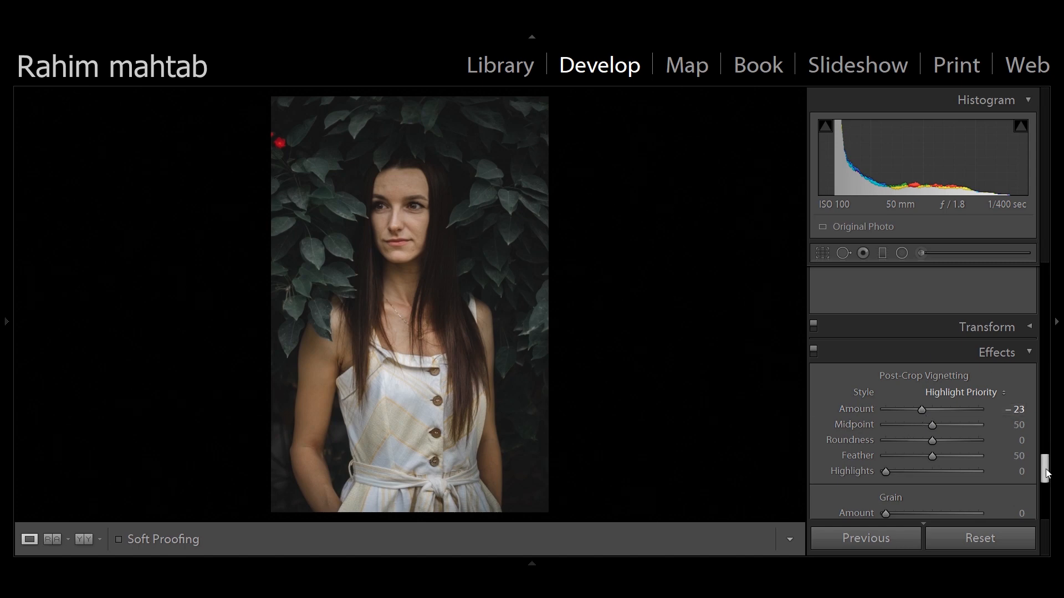
Raise the black point of the Blue channel's tone curve slightly to tint the shadows blue
left_click_drag(1044, 469, 1044, 327)
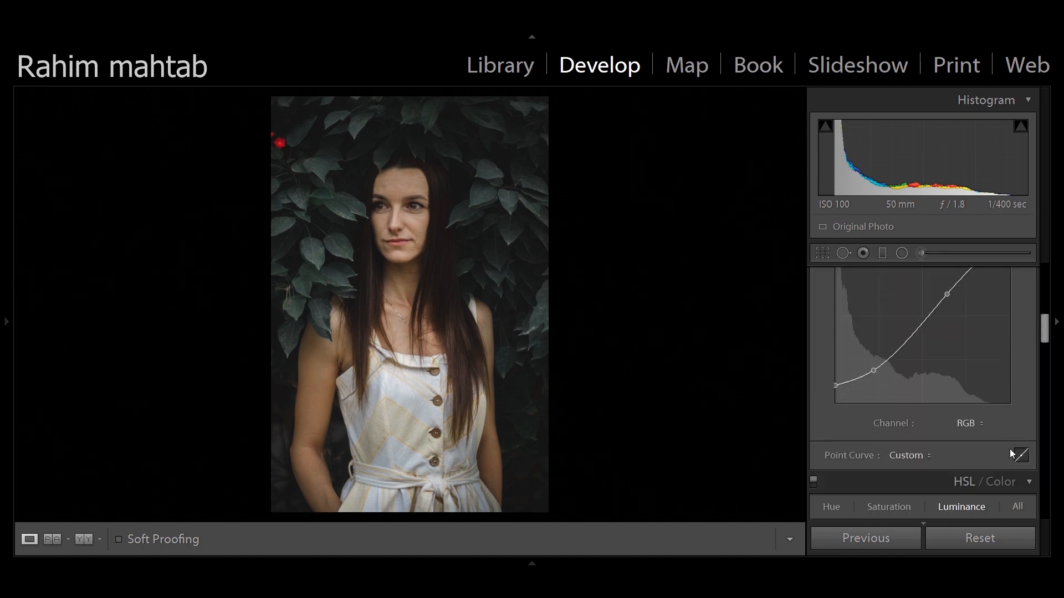
left_click(970, 426)
left_click(939, 480)
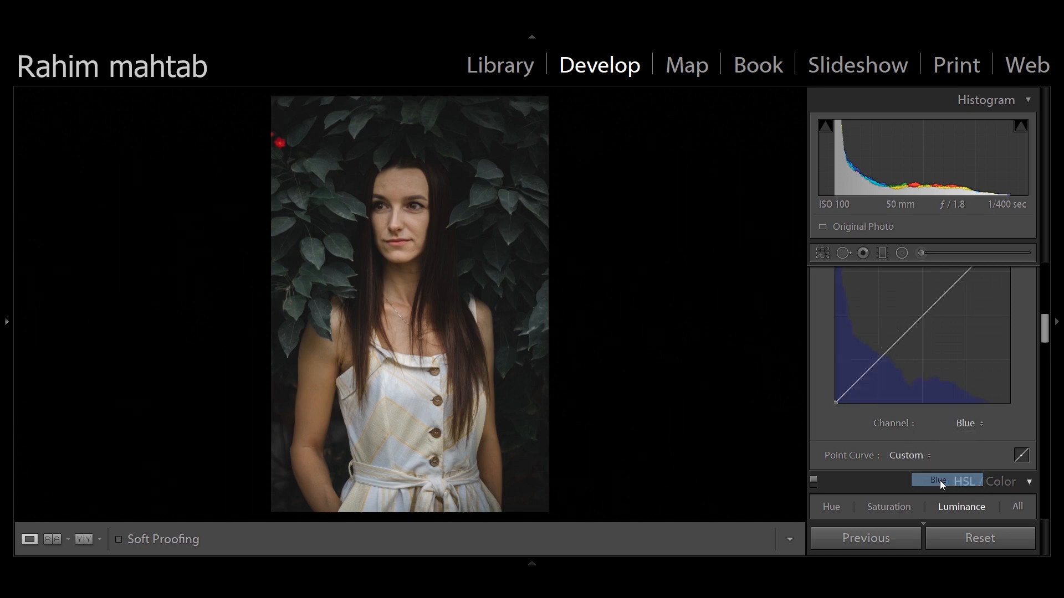
scroll(1045, 330, "up", 1)
scroll(1044, 333, "up", 1)
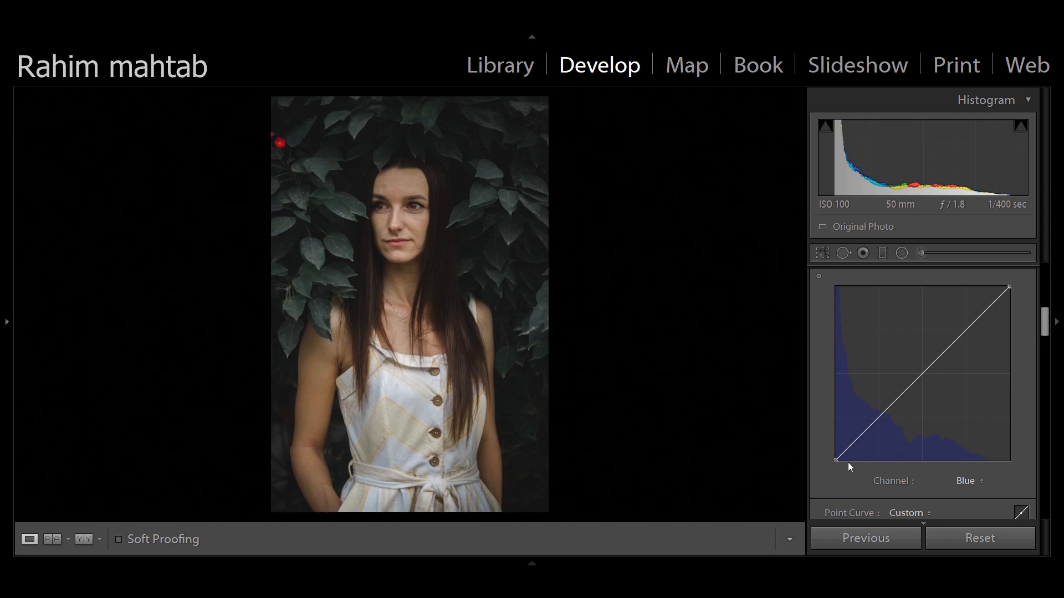
left_click_drag(836, 458, 827, 454)
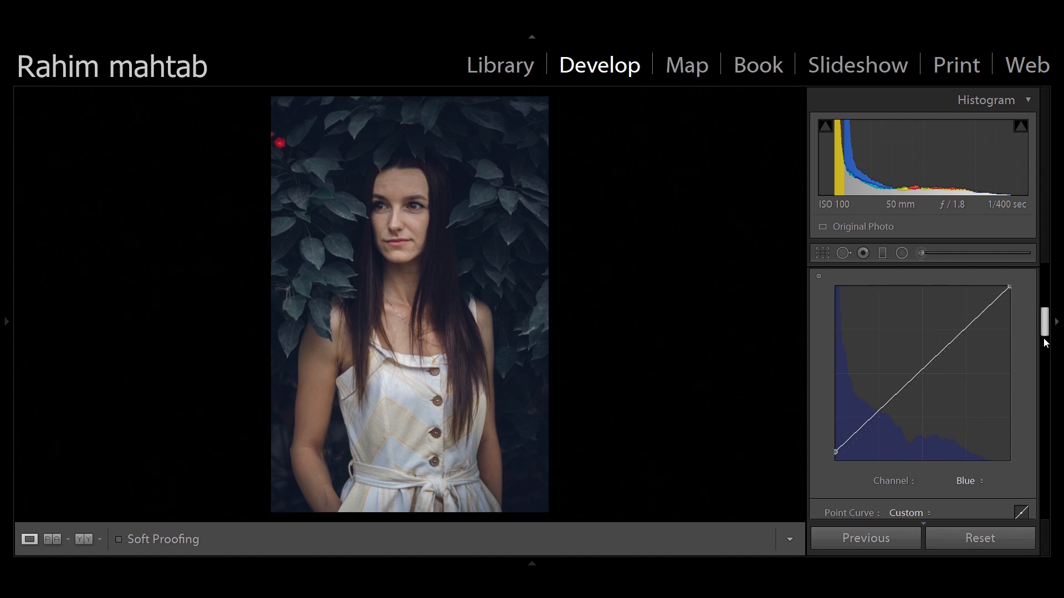
Increase the photo's Vibrance to +15
left_click_drag(1043, 334, 1035, 308)
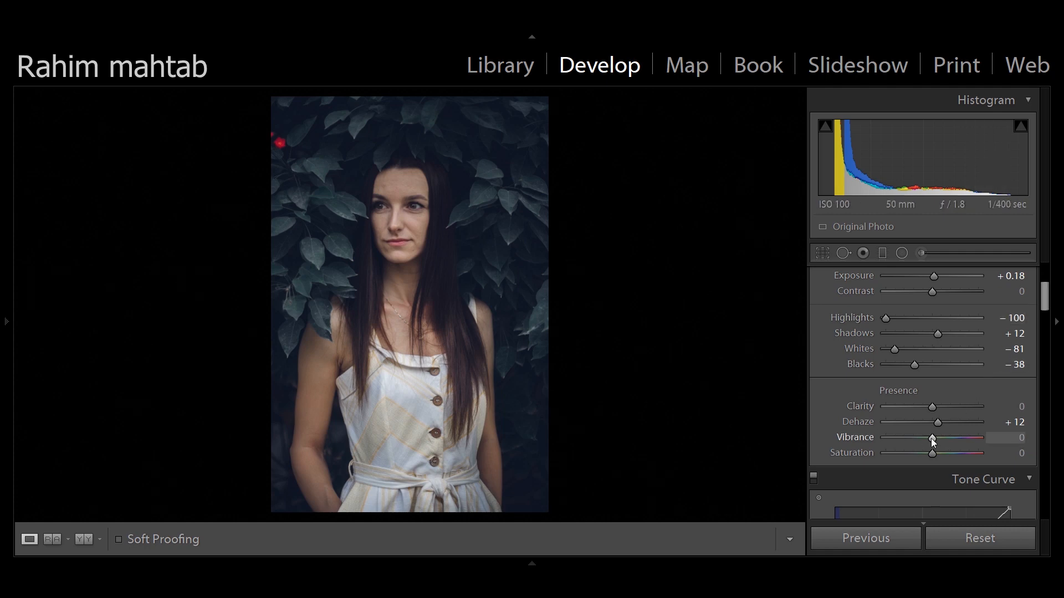
left_click_drag(936, 437, 939, 437)
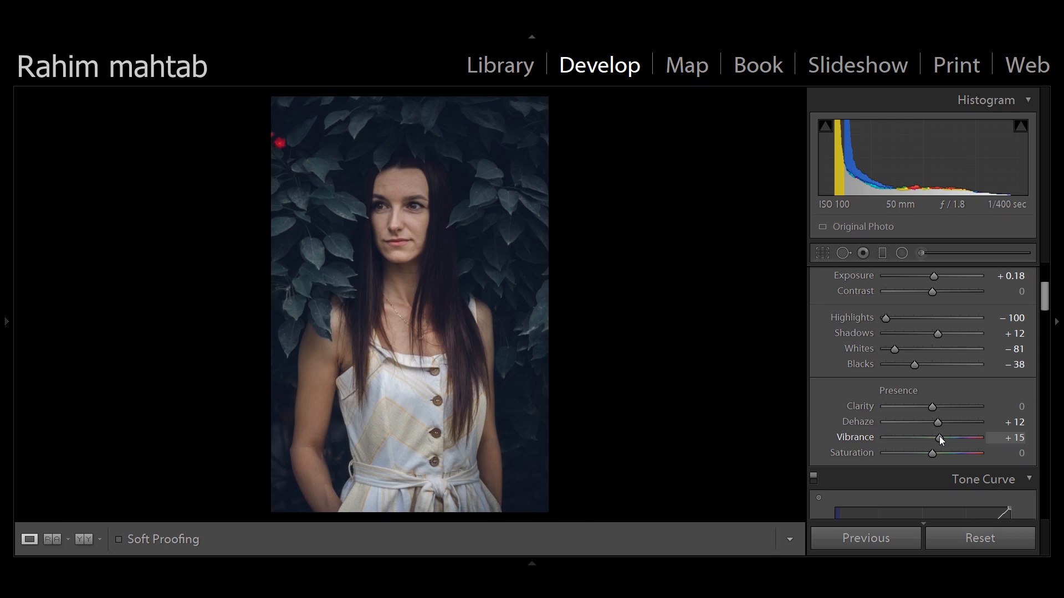